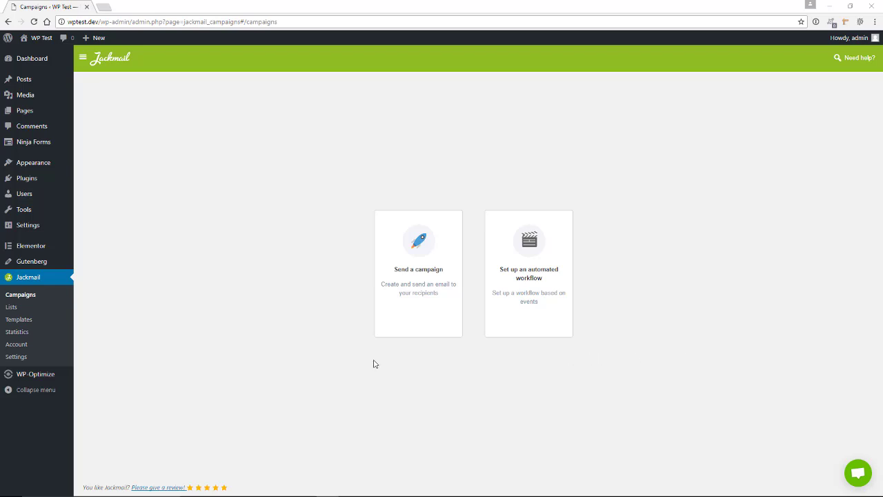
Open Jackmail's contact lists, where WordPress users is the only list
click(9, 307)
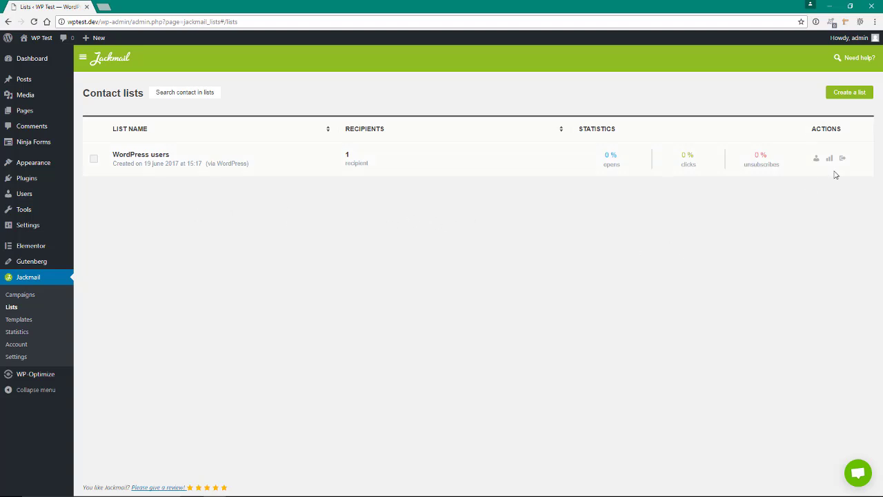
Create a contact list named 'Newsletter' in place of the default name
click(844, 95)
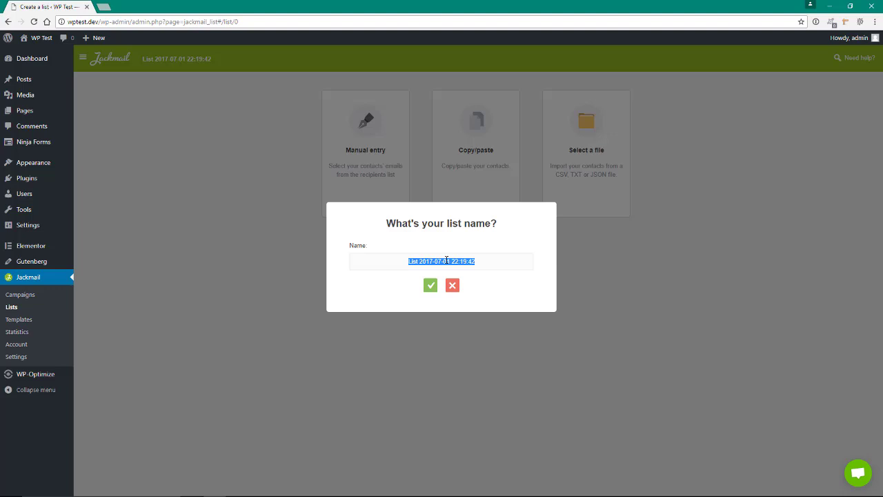
text(Newslett)
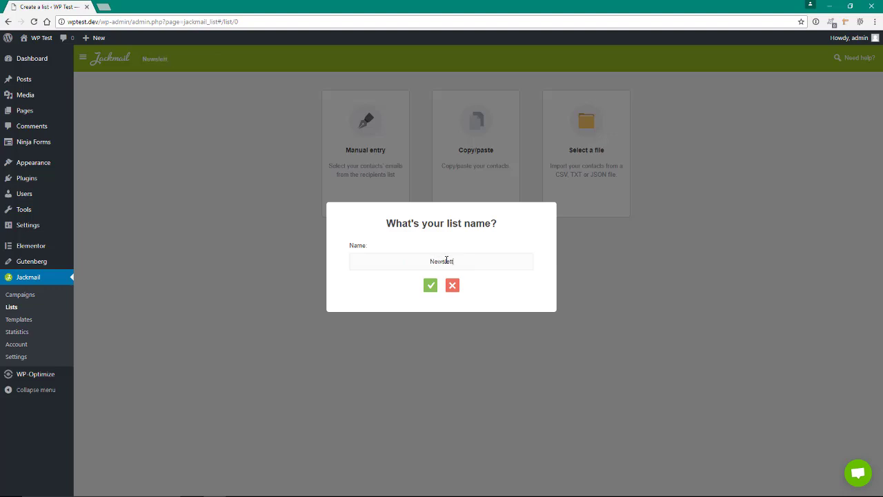
text(er)
click(428, 286)
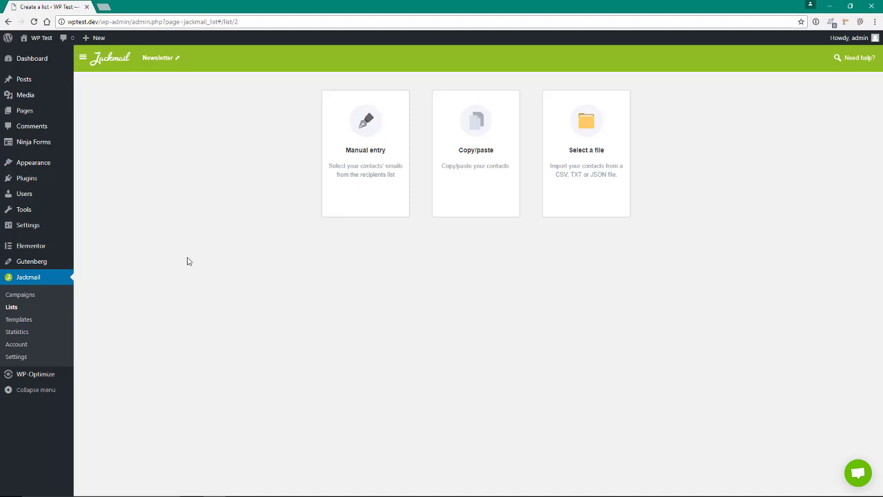
Start a new campaign from the Campaigns page and rename it 'Newsletter'
click(27, 296)
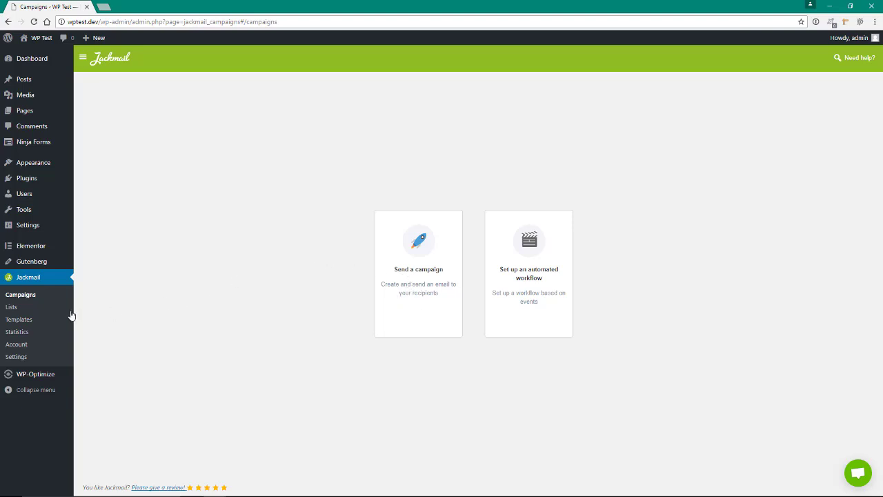
click(414, 287)
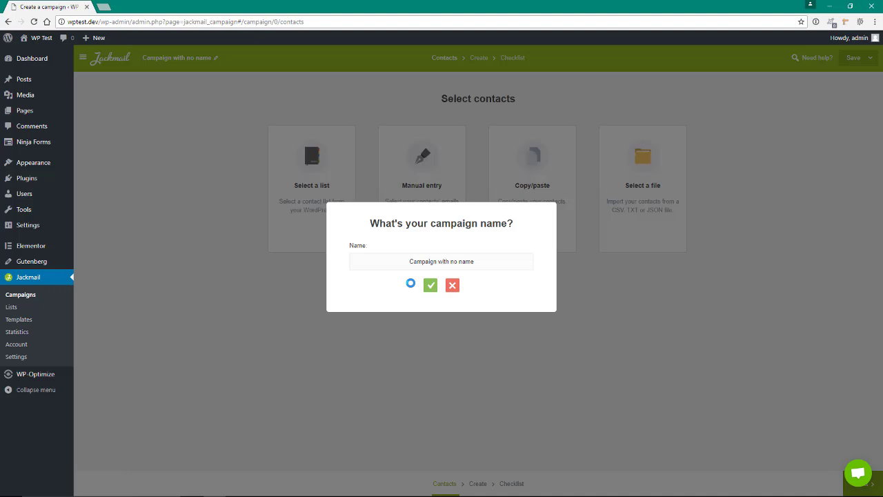
click(414, 261)
triple_click(412, 260)
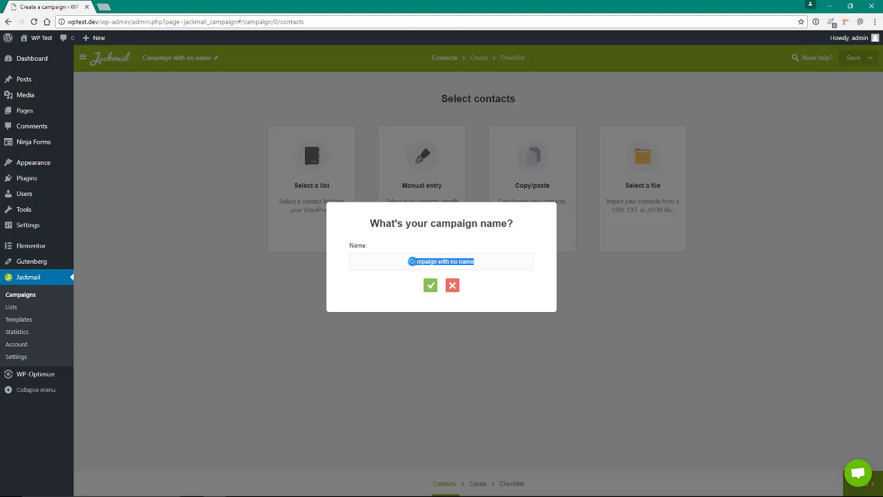
text(Newsletter)
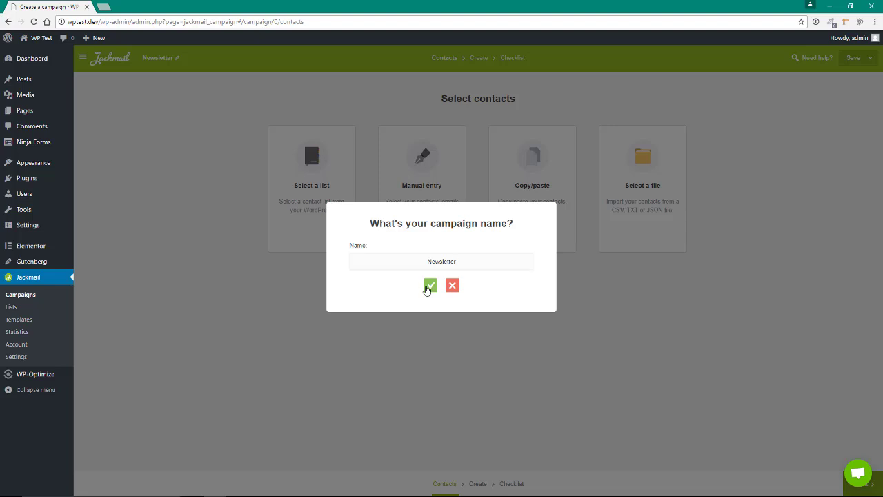
click(429, 286)
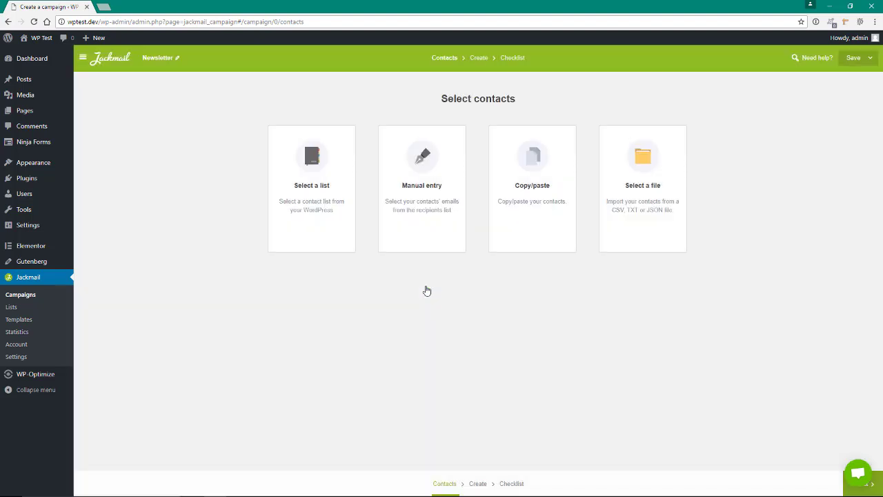
Import the Newsletter contact list as the campaign's recipients
click(314, 195)
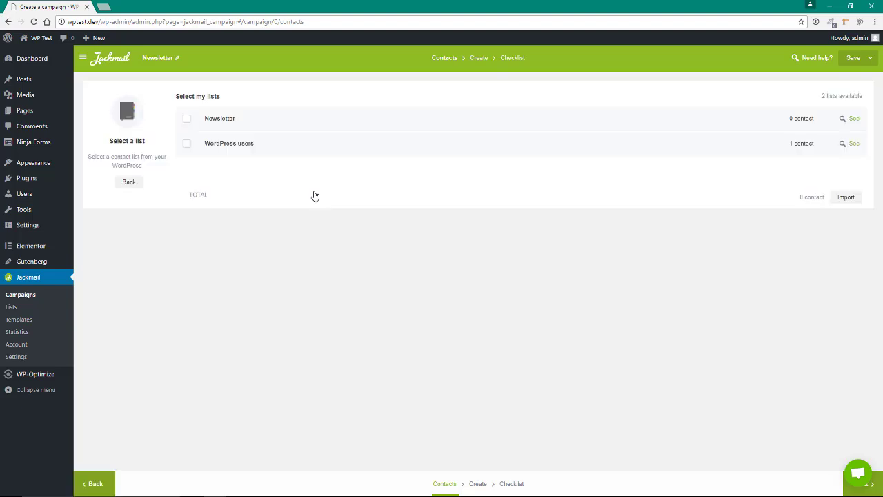
click(185, 122)
click(857, 491)
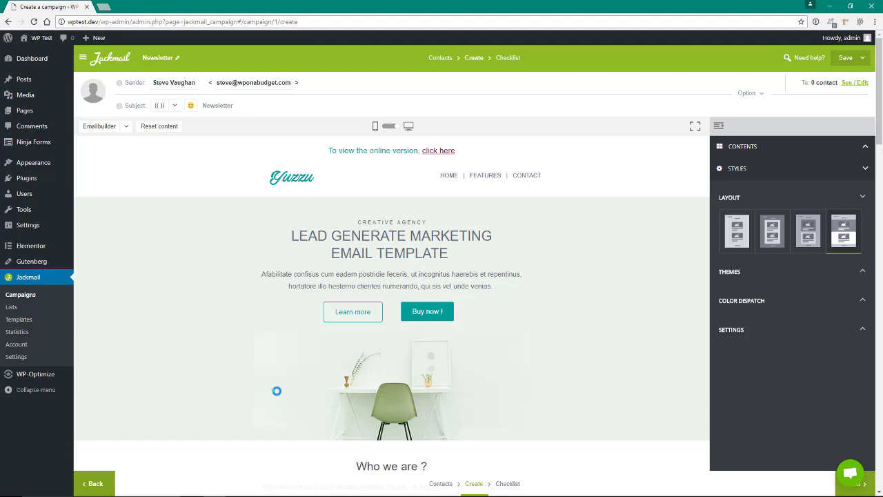
Select the chair image block and try all four layouts, ending on Full width alternate color blocks
click(277, 390)
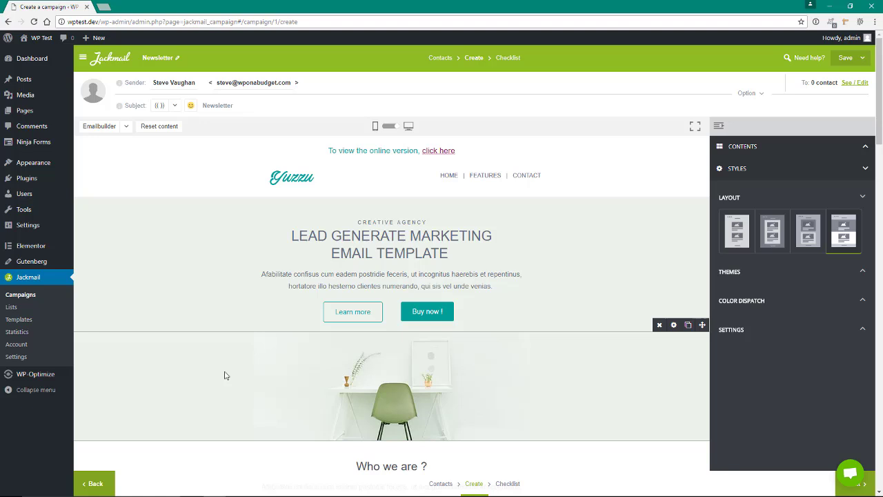
click(743, 243)
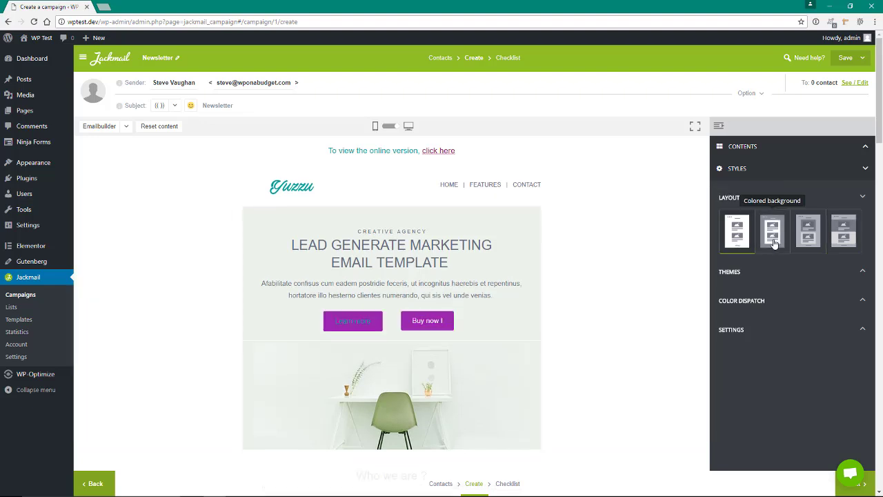
click(773, 241)
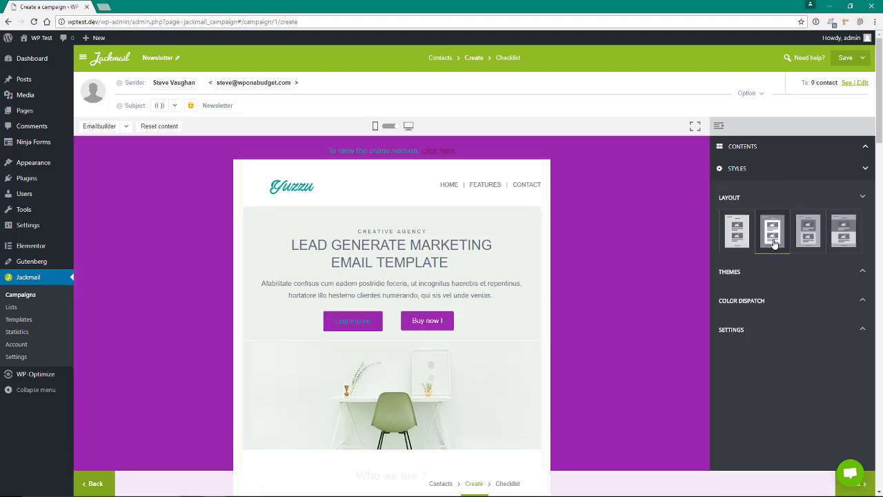
click(808, 242)
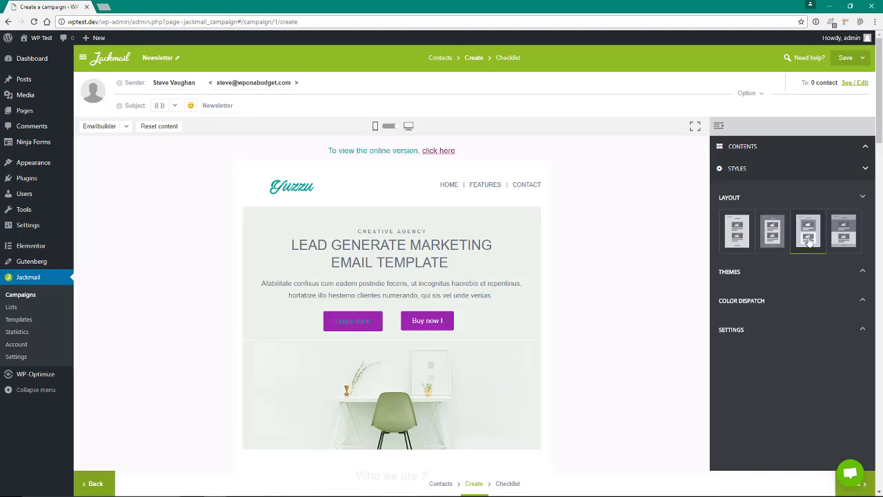
click(846, 239)
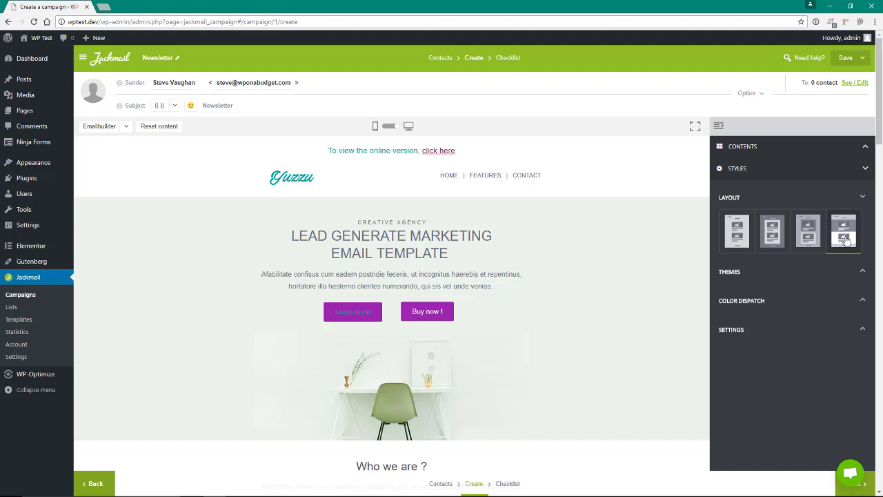
With 'Apply to all elements' ticked, try the Brown and Coral themes, then settle on Anthracite
click(861, 273)
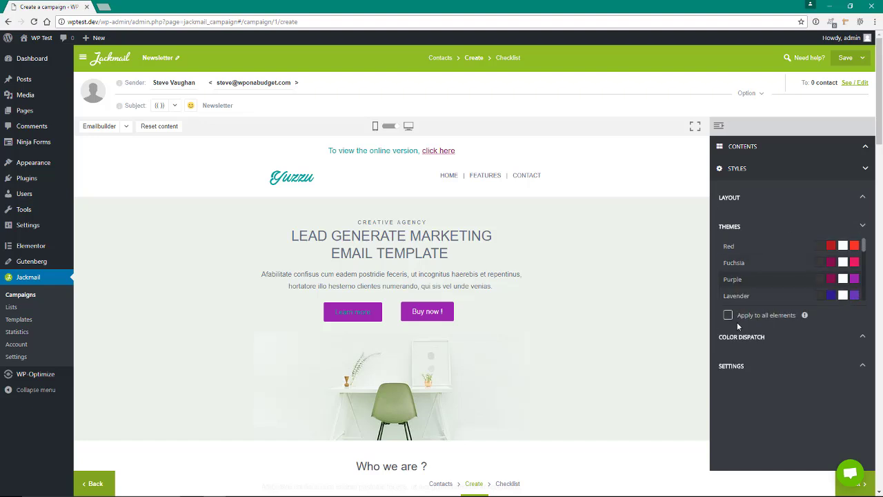
scroll(862, 269, down, 3)
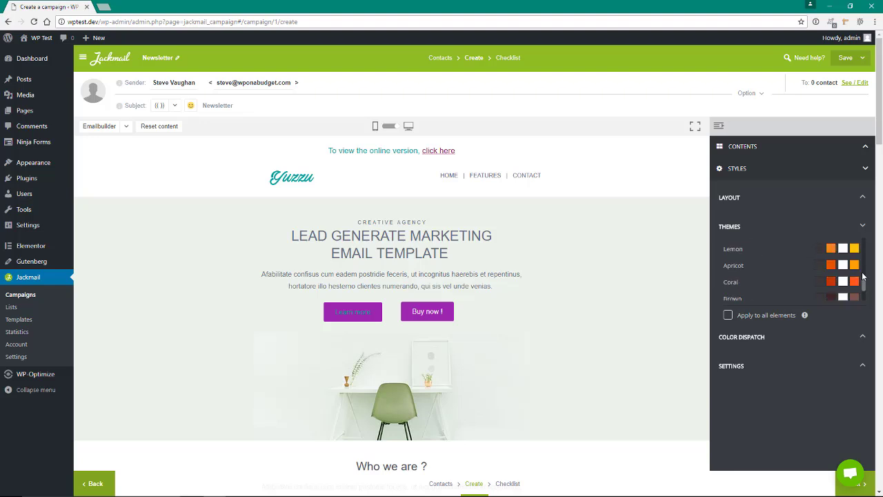
scroll(862, 270, up, 5)
scroll(861, 270, down, 8)
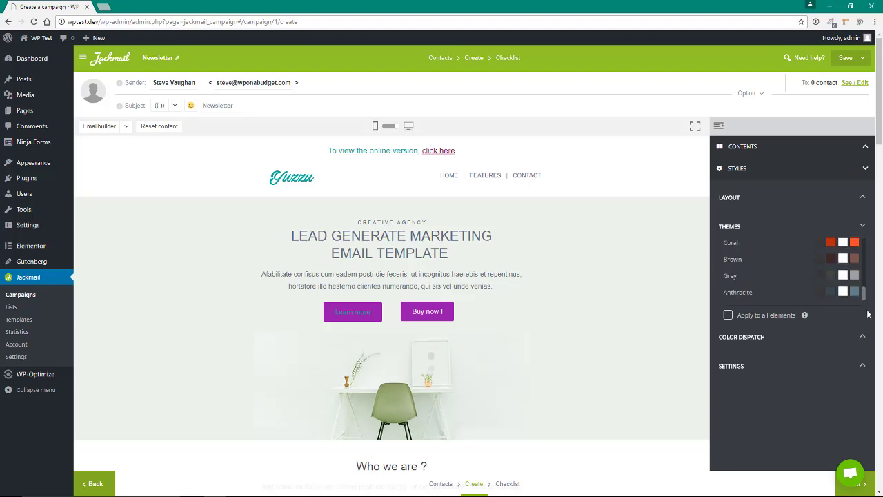
click(727, 316)
click(726, 292)
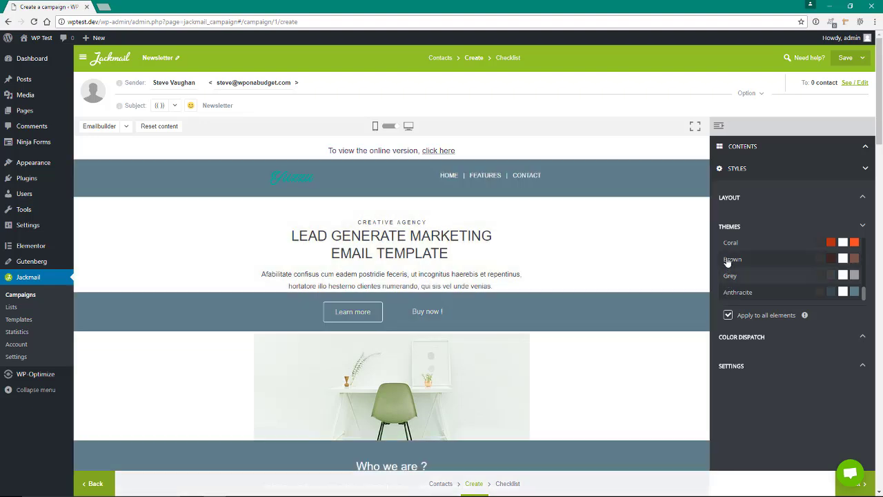
click(727, 260)
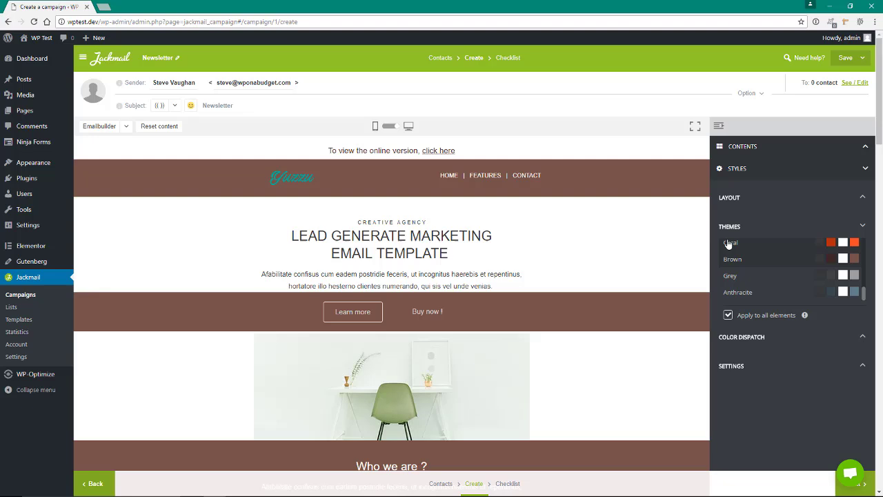
click(728, 244)
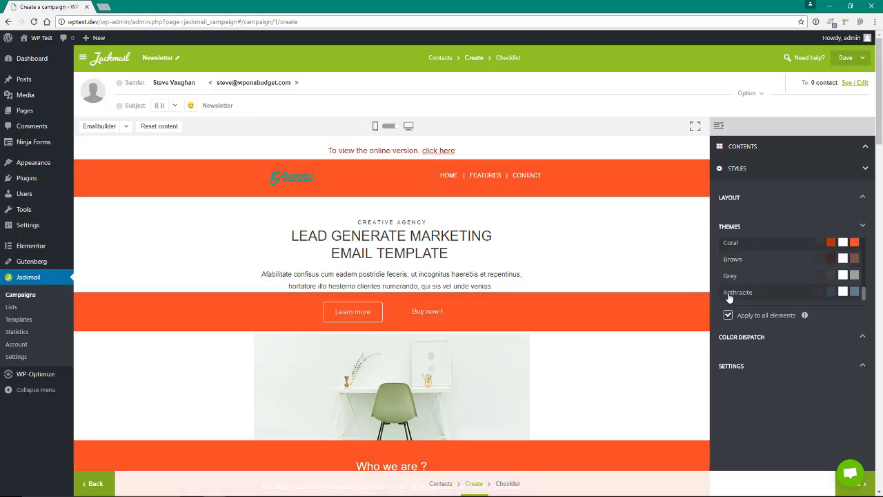
click(728, 295)
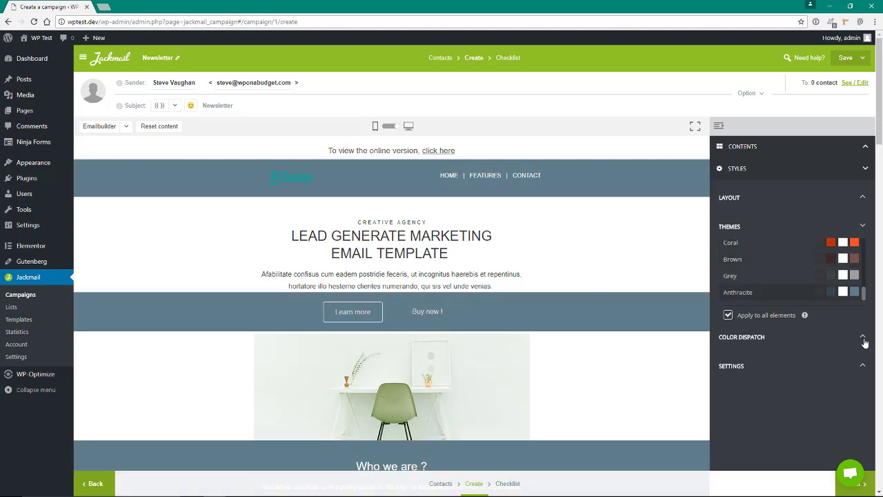
click(862, 338)
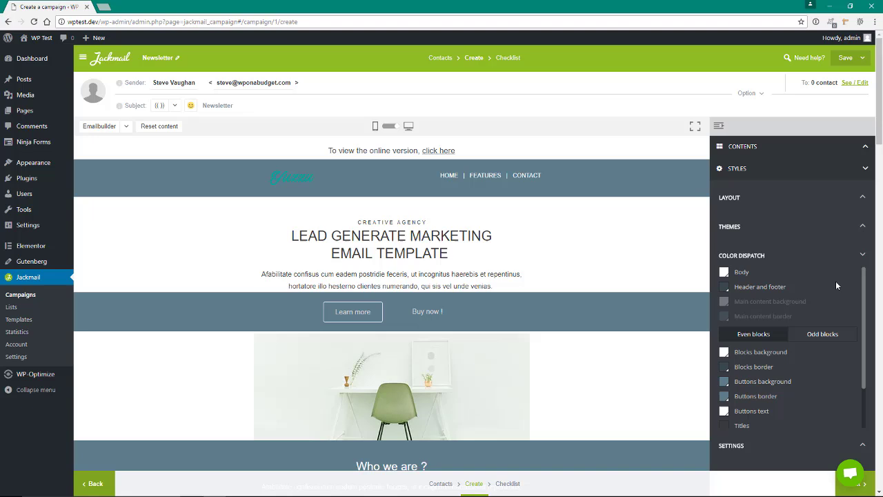
click(864, 257)
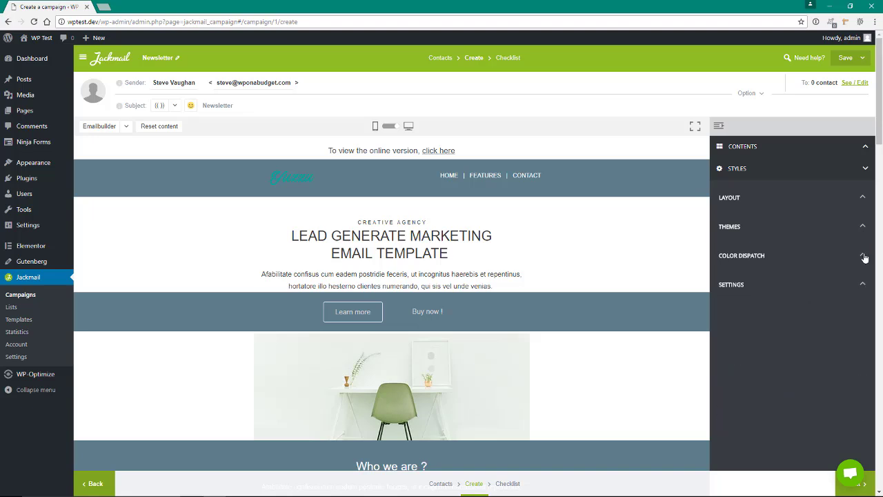
click(862, 286)
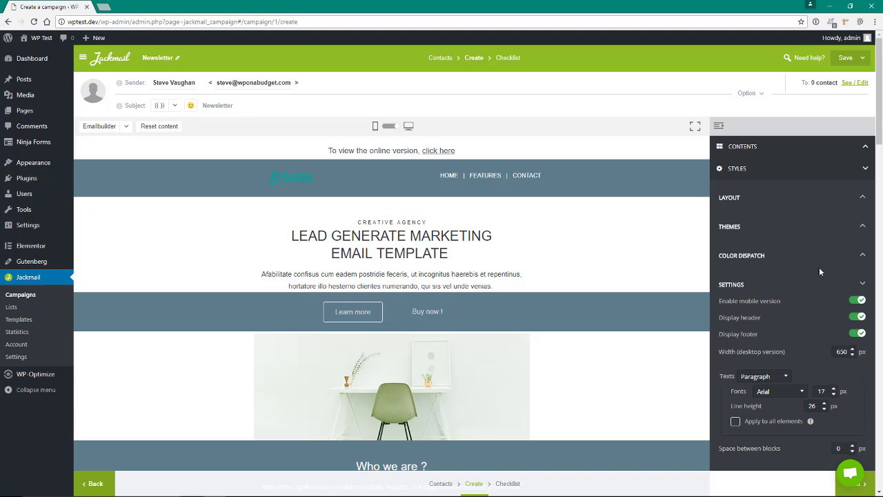
Switch from Settings to Contents and delete the desk-and-chair image block
click(863, 150)
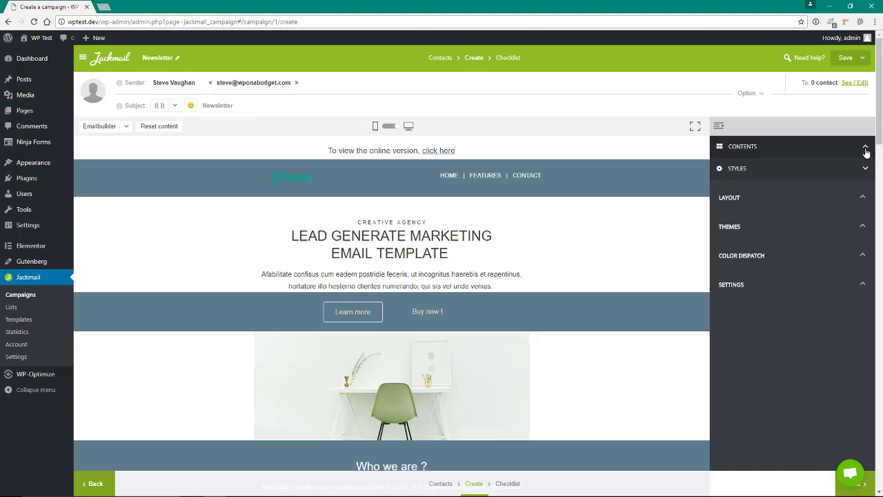
click(866, 150)
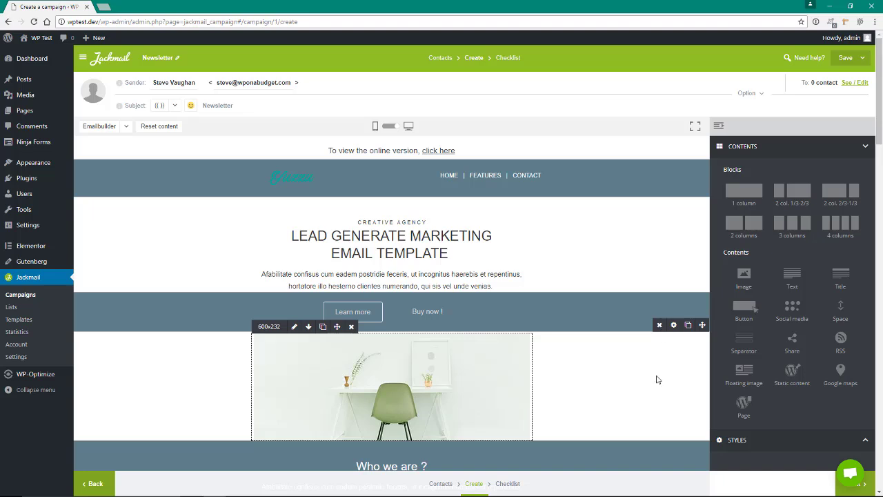
click(352, 329)
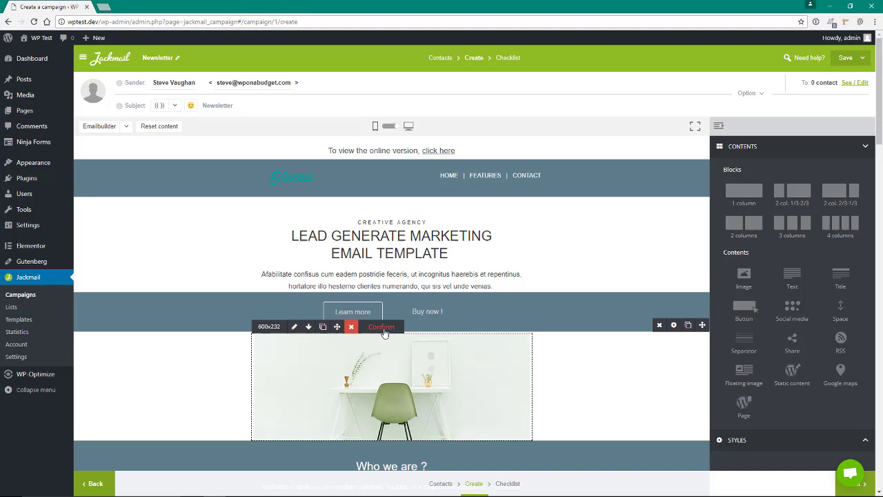
click(383, 330)
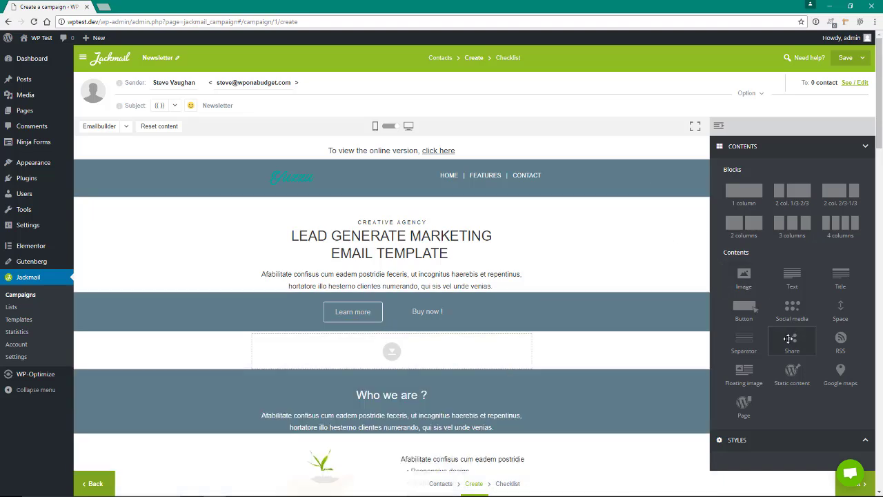
Import the first Jackmail blog article into the empty block with a full-width image and button
drag(793, 376, 413, 353)
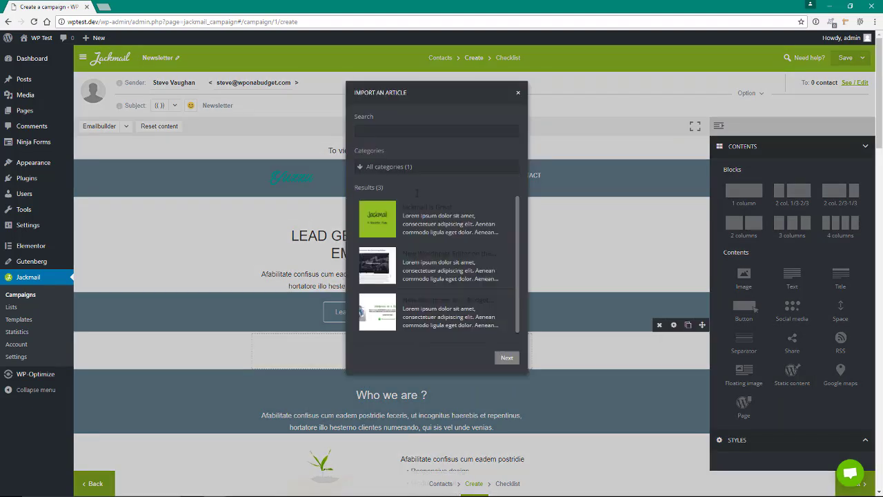
click(405, 132)
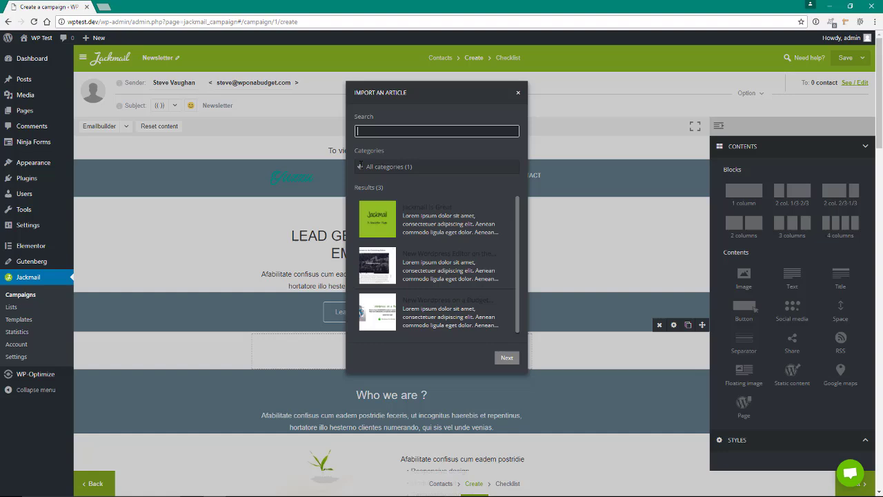
click(419, 227)
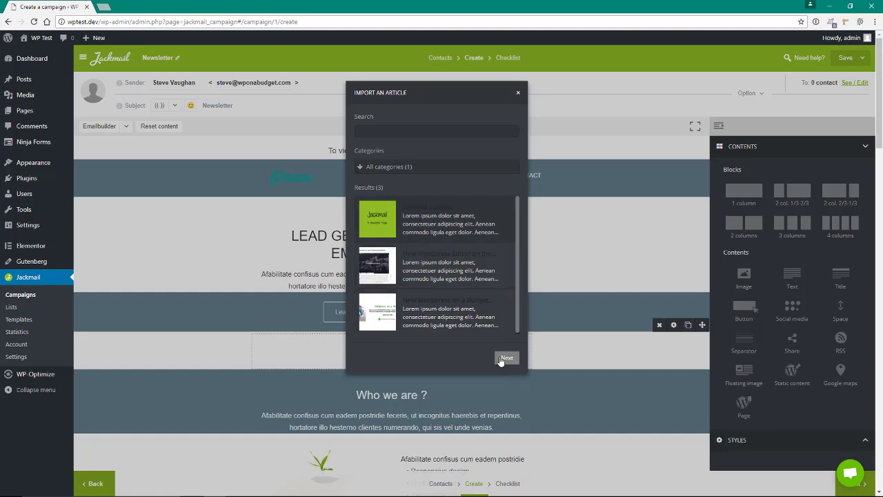
click(507, 359)
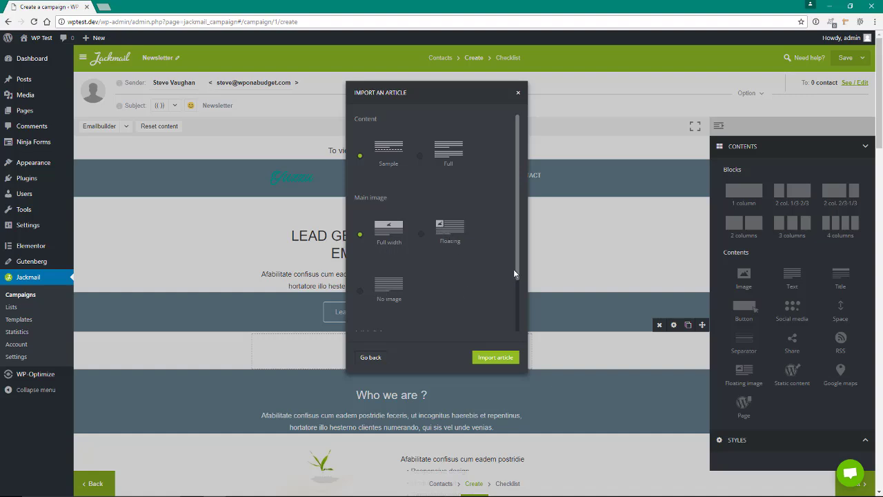
drag(520, 273, 523, 341)
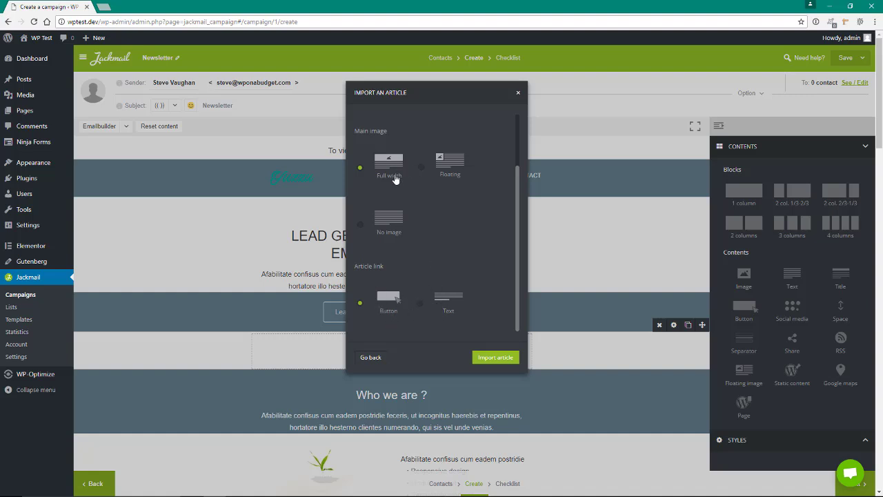
click(487, 360)
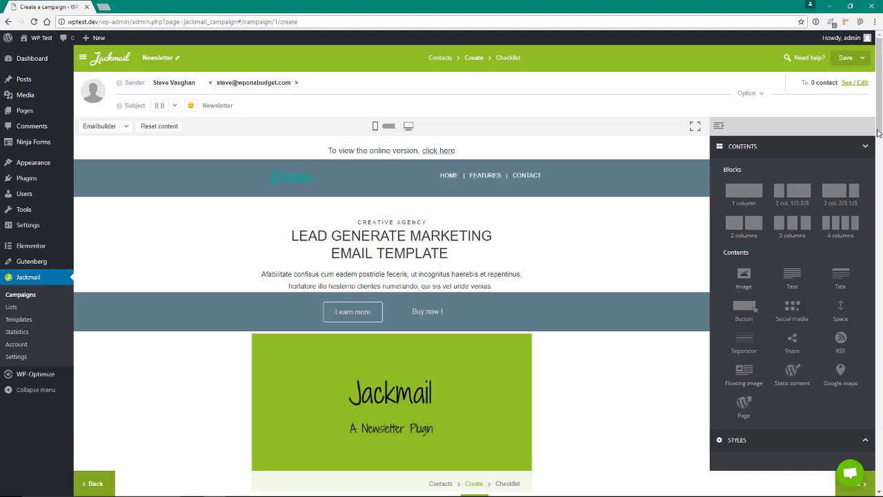
Keep the Follow this link button's webpage link, set text size 17, centre it, and make it Turquoise
drag(880, 127, 880, 167)
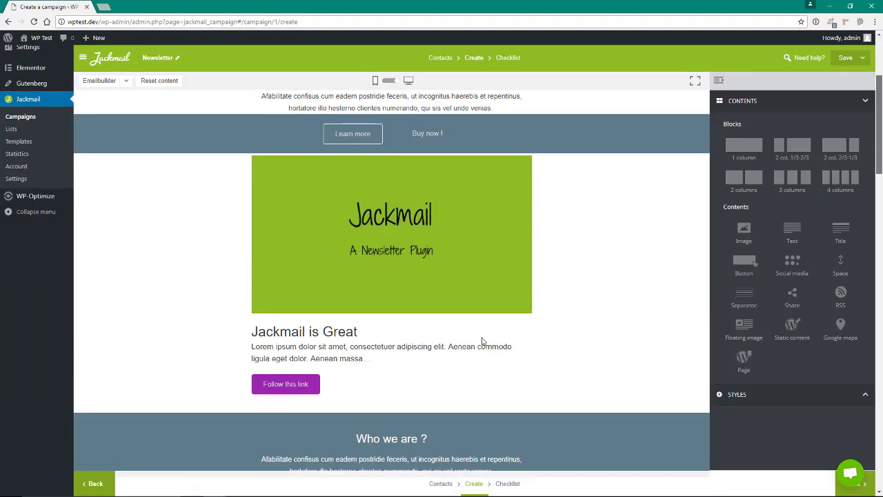
mouse_move(301, 372)
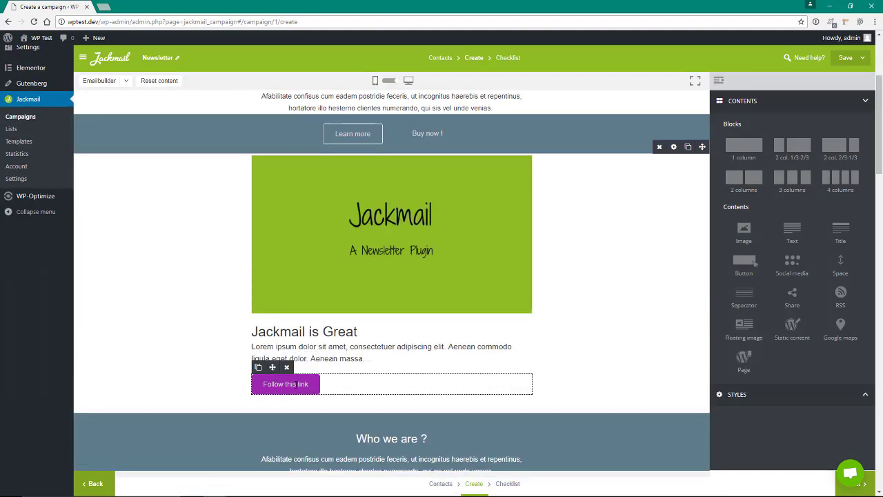
click(314, 390)
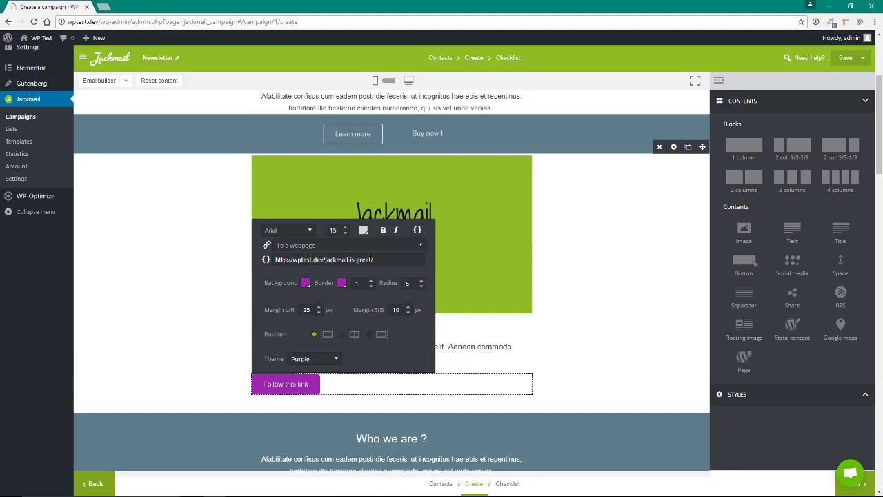
click(419, 247)
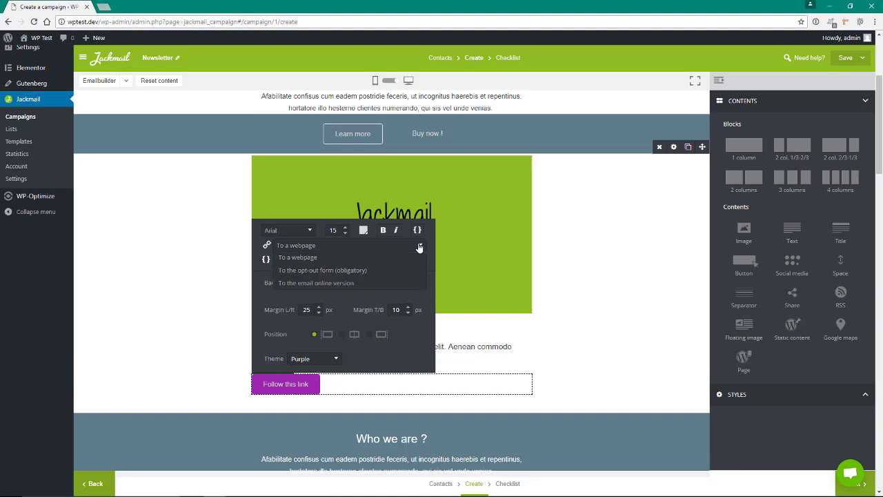
click(370, 257)
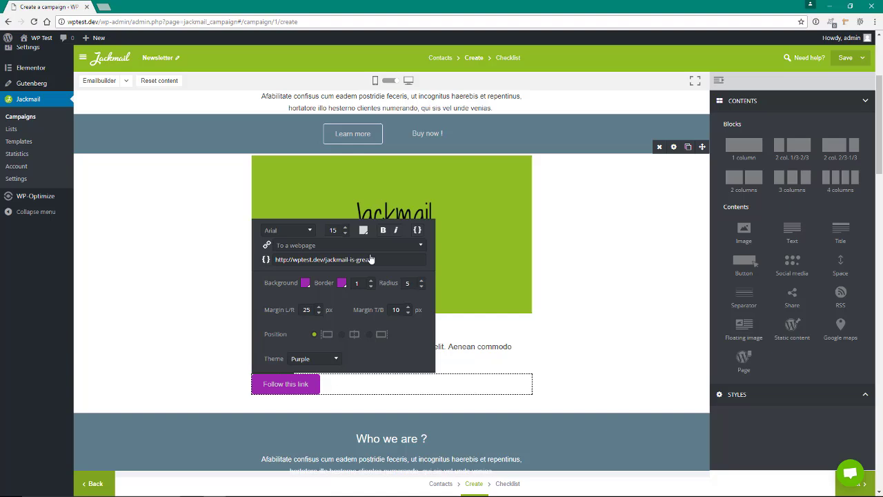
click(346, 227)
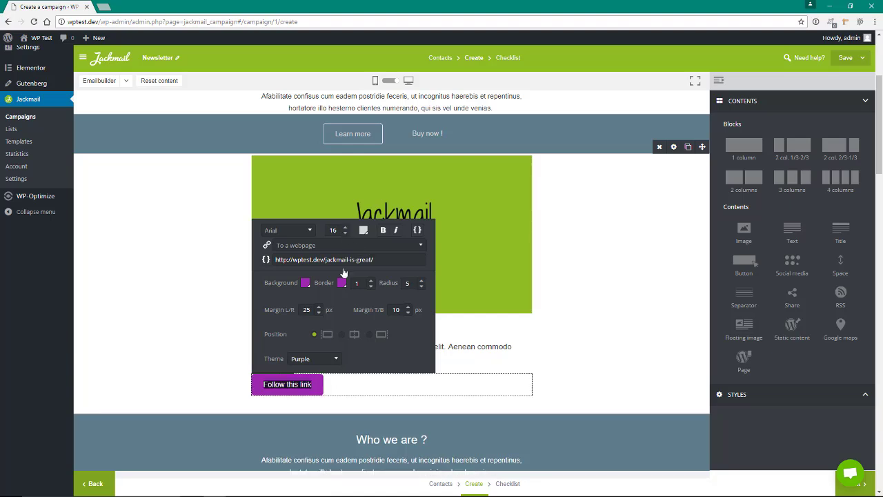
click(345, 228)
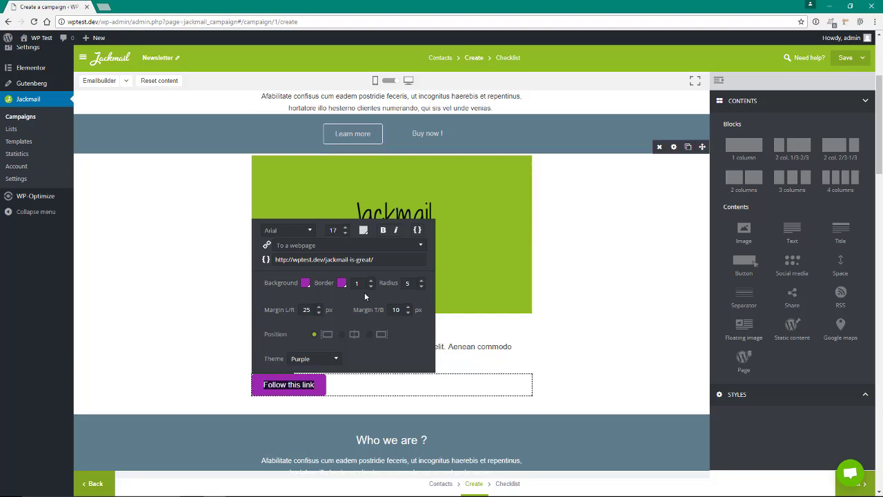
click(341, 336)
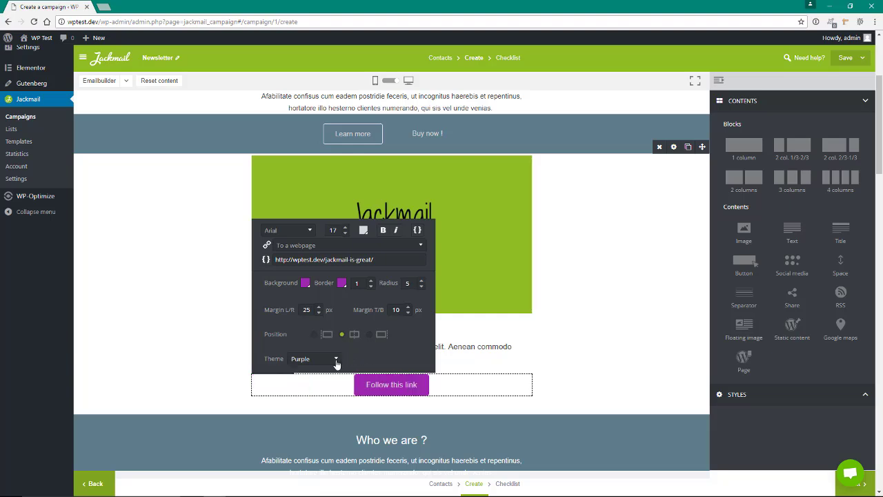
click(336, 359)
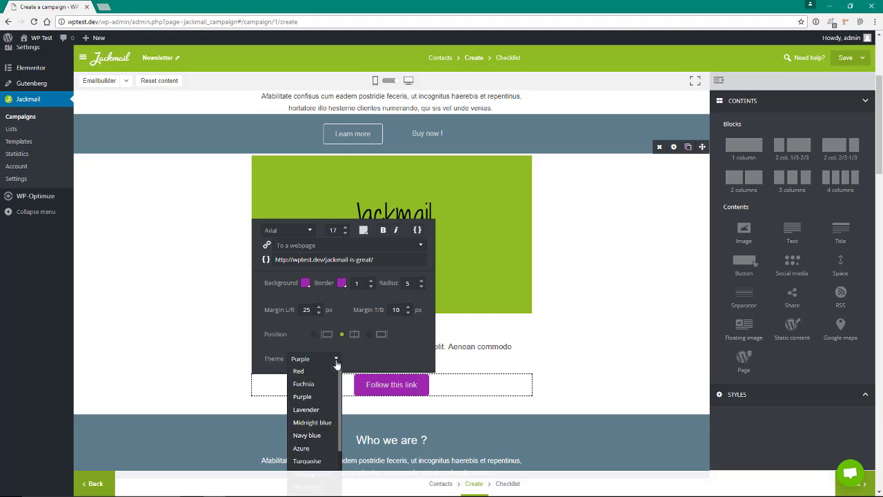
click(308, 461)
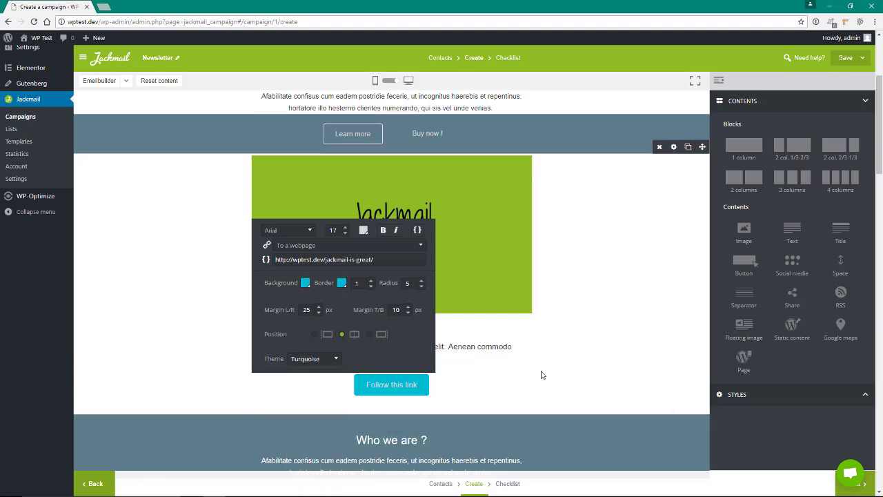
click(589, 345)
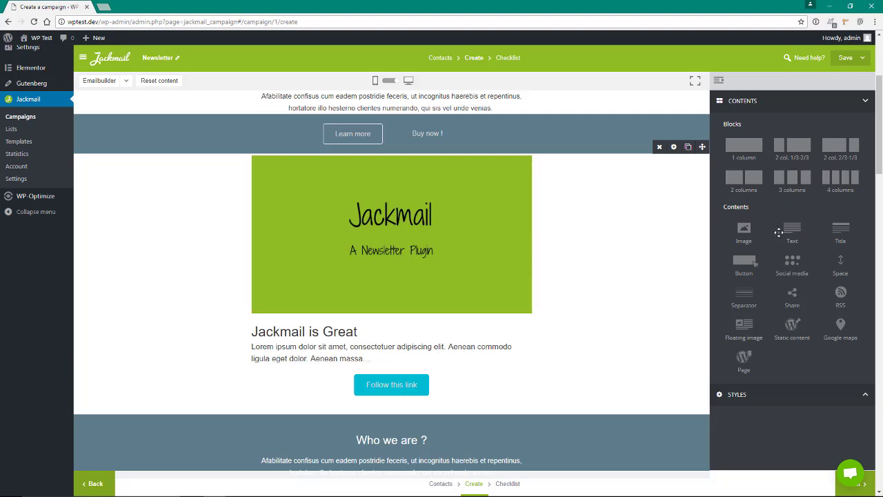
mouse_move(659, 237)
click(375, 81)
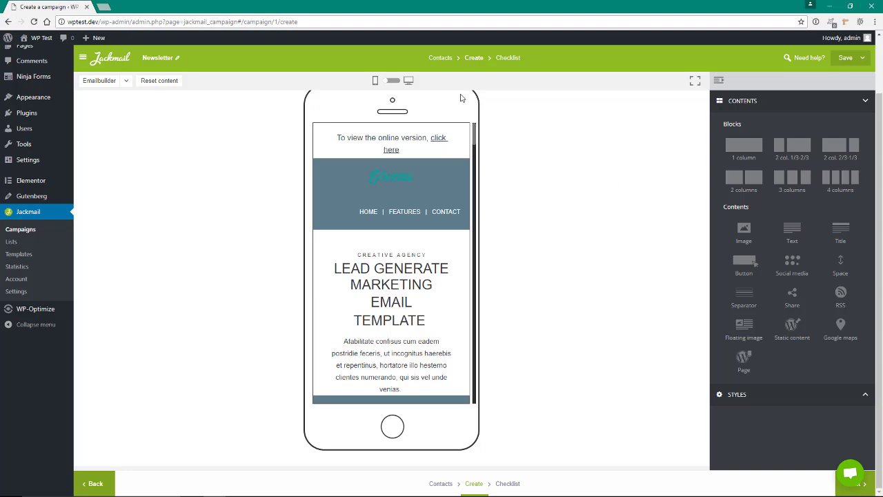
click(407, 81)
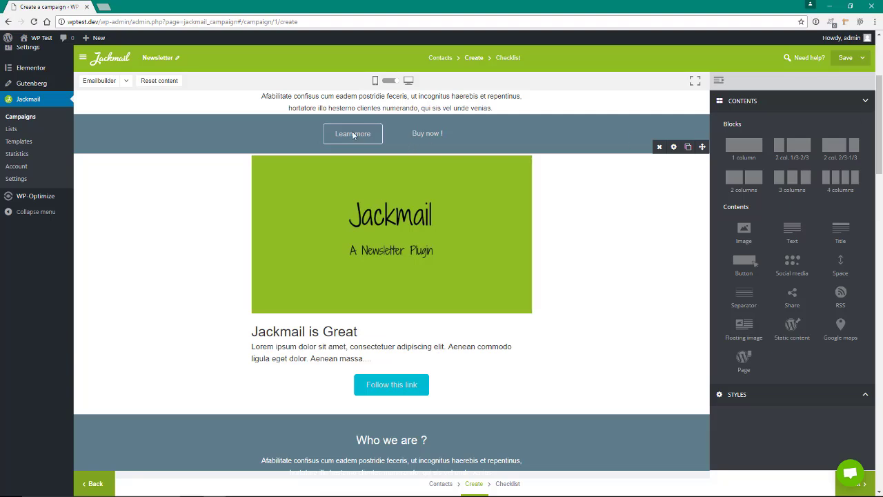
scroll(650, 110, up, 2)
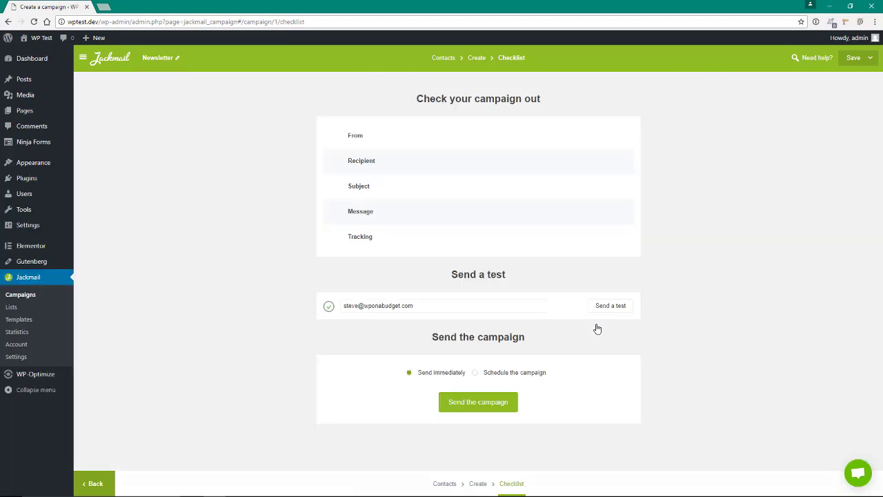
Focus the Checklist's test email field, then bring up the Templates gallery
click(432, 305)
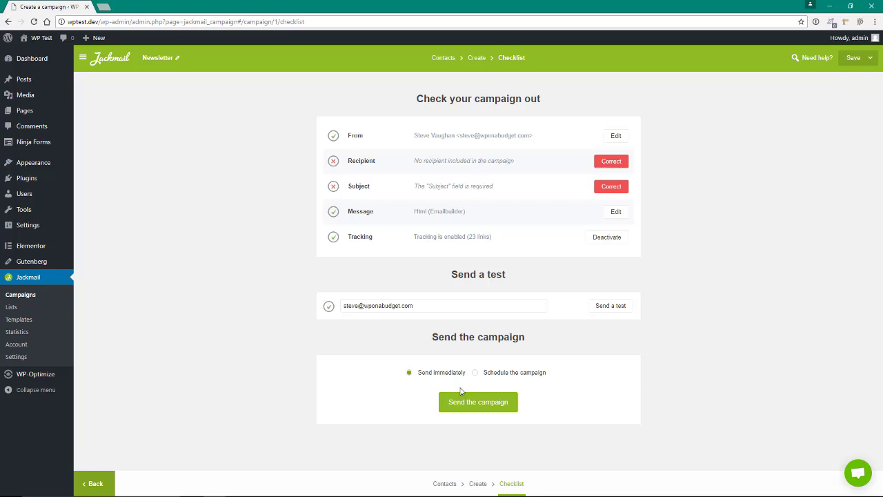
click(18, 321)
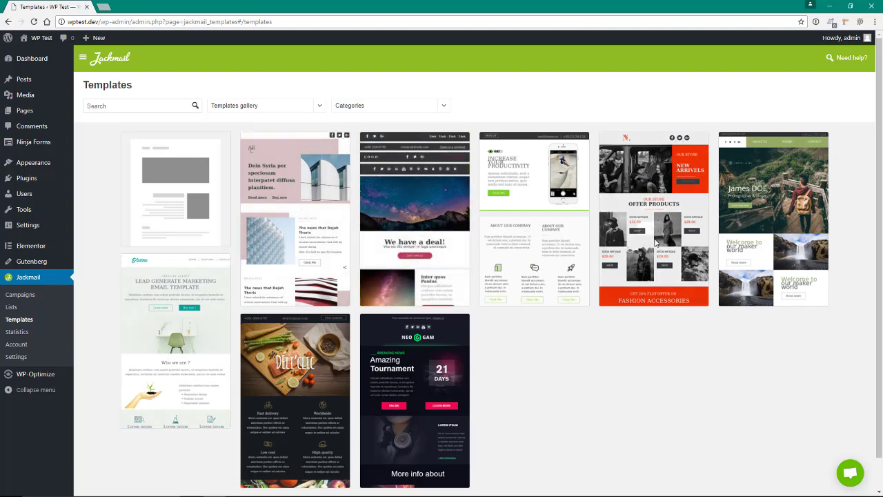
mouse_move(634, 276)
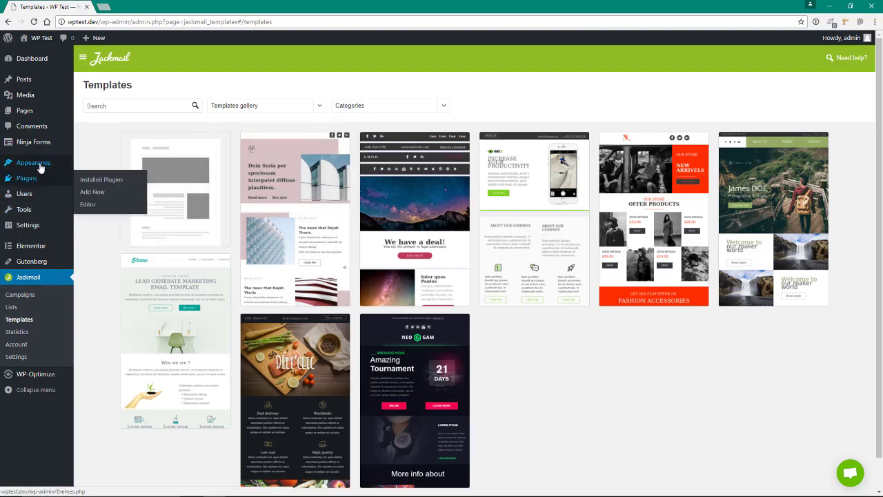
Place a Jackmail widget in the Right Sidebar titled 'Subscribe Today!', using the Newsletter list, and save it
click(86, 190)
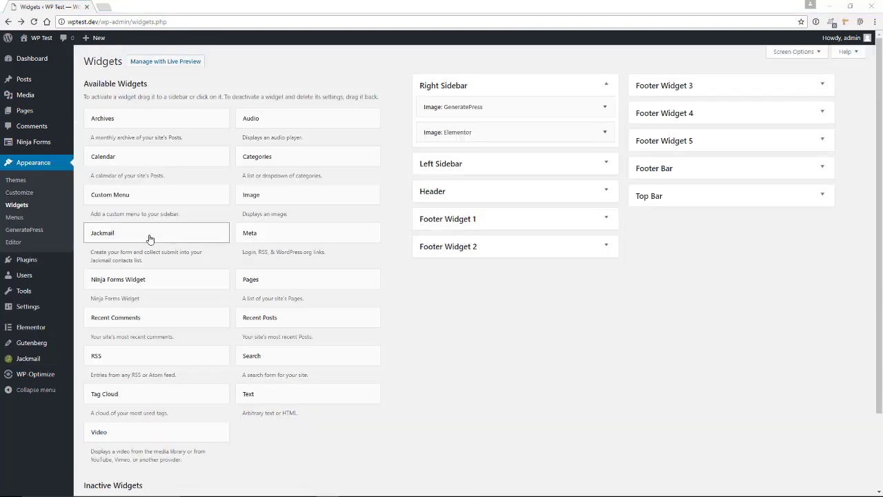
drag(275, 195, 471, 106)
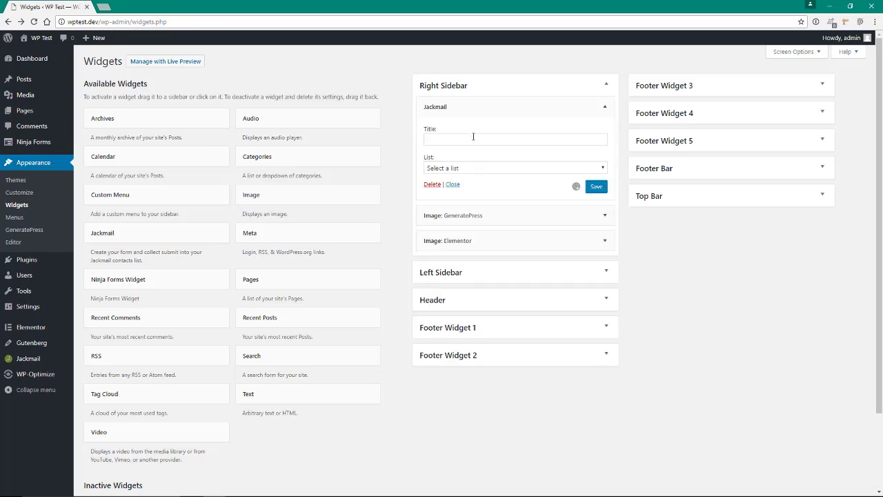
click(473, 137)
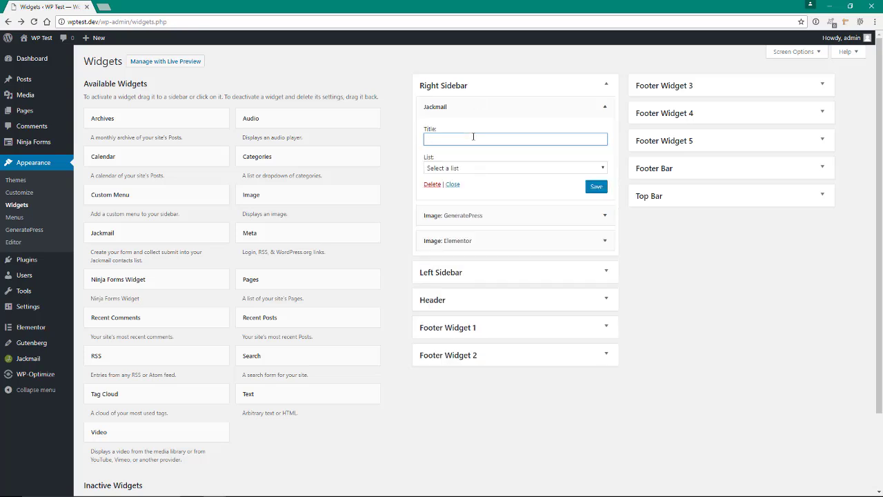
text(Subscribe Today!)
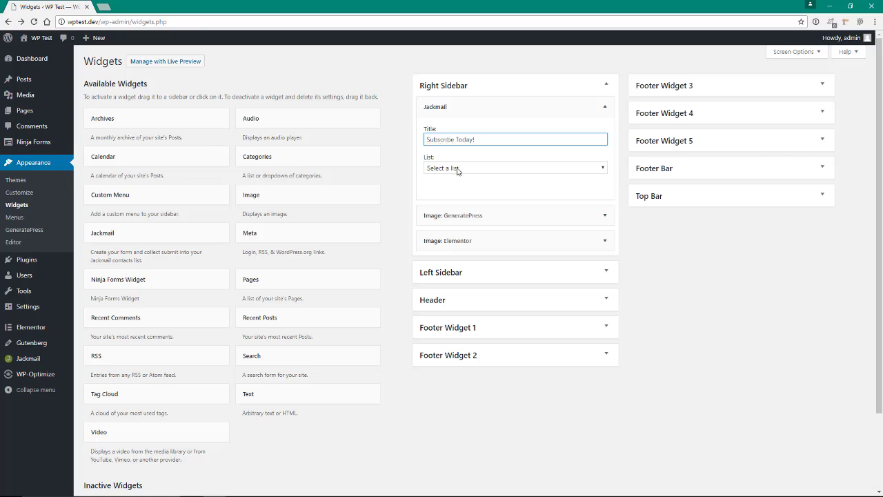
click(459, 169)
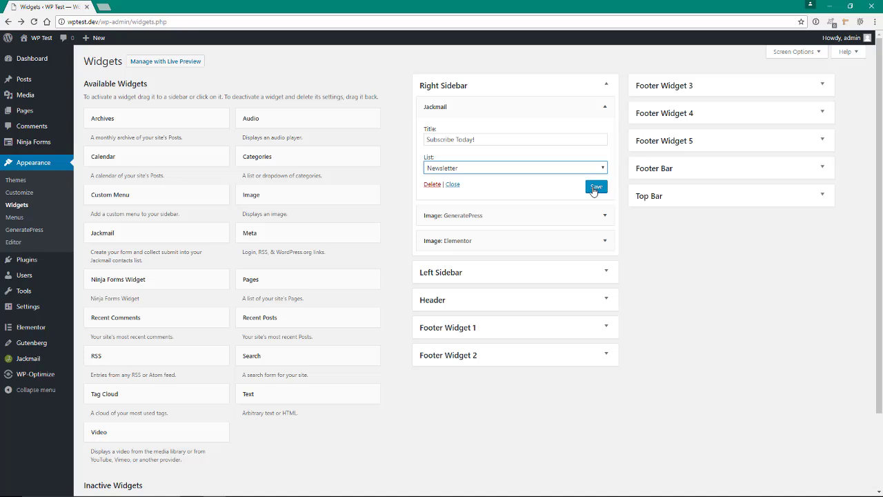
click(594, 188)
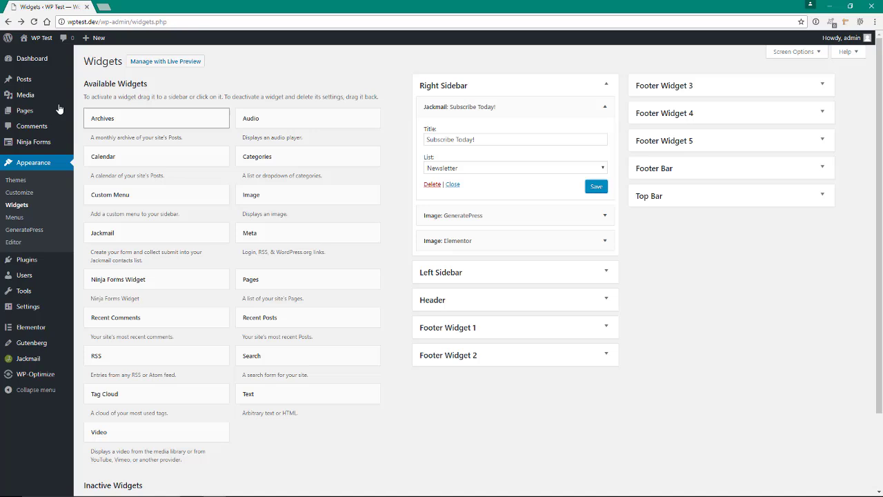
Visit the live WP Test homepage to check the 'Subscribe Today!' signup form in the sidebar
mouse_move(27, 83)
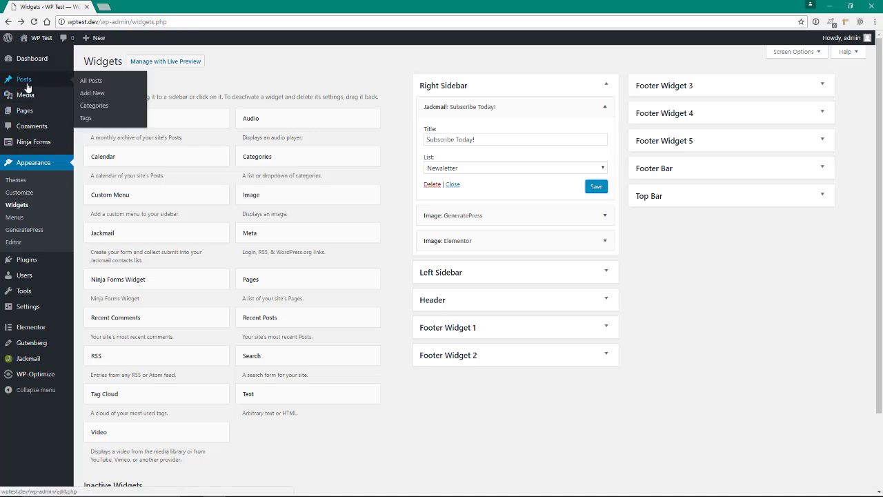
click(40, 38)
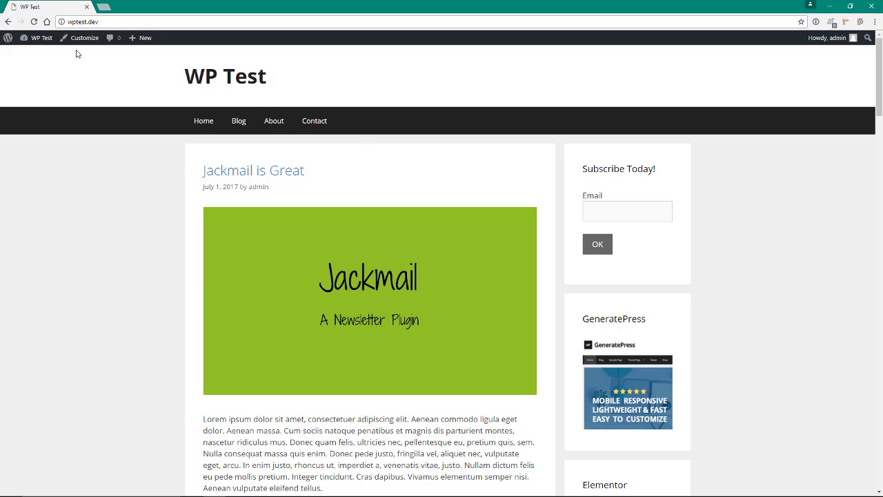
Go from the public site back to the WordPress admin Dashboard via the WP Test menu
mouse_move(37, 38)
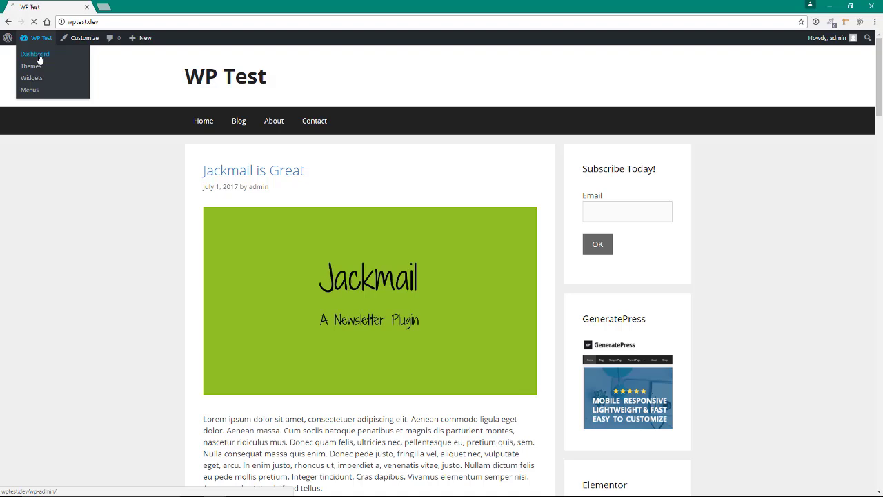
click(38, 57)
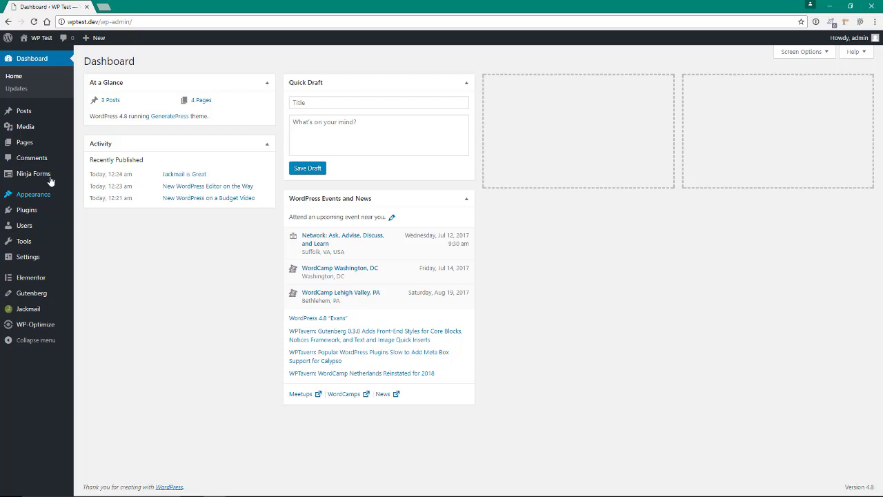
mouse_move(49, 181)
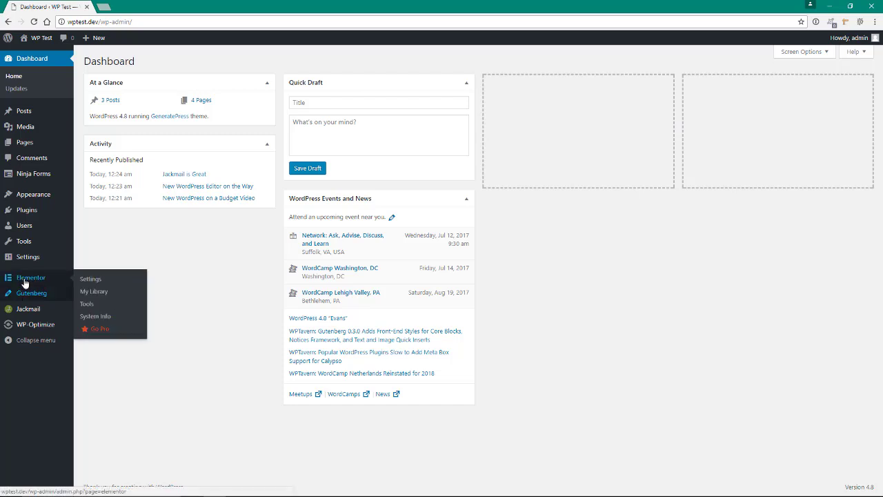
Open Jackmail's Campaigns page from the admin sidebar
mouse_move(27, 263)
click(30, 312)
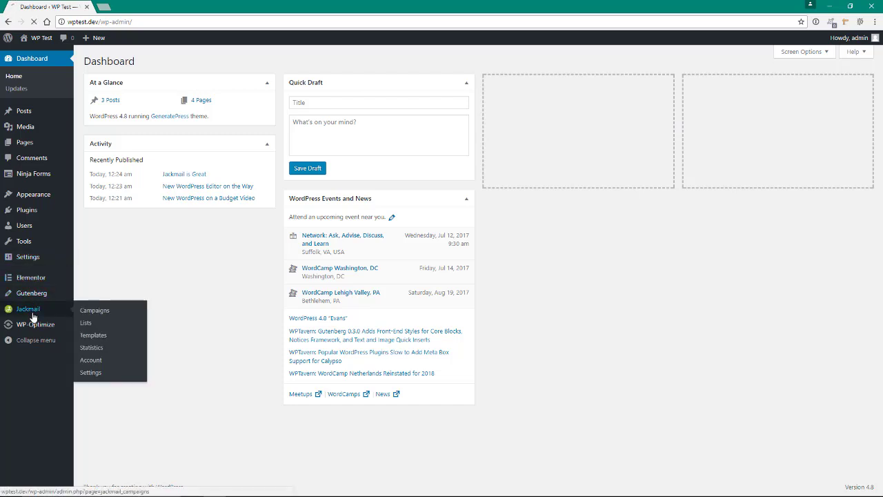